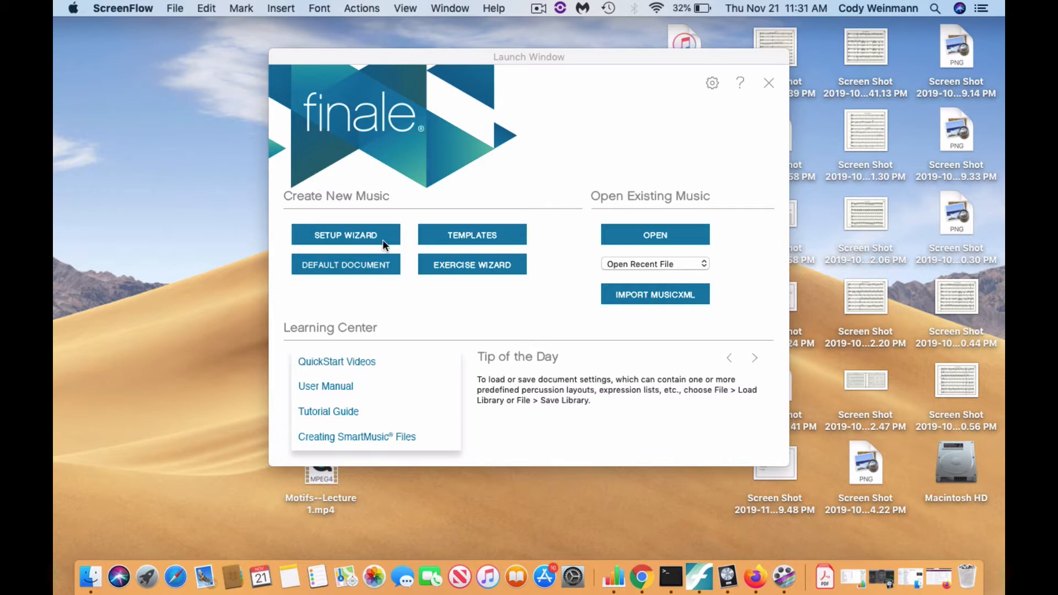
Create a new default document and change the score's title to "Example"
{"action": "left_click", "coordinate": [371, 271]}
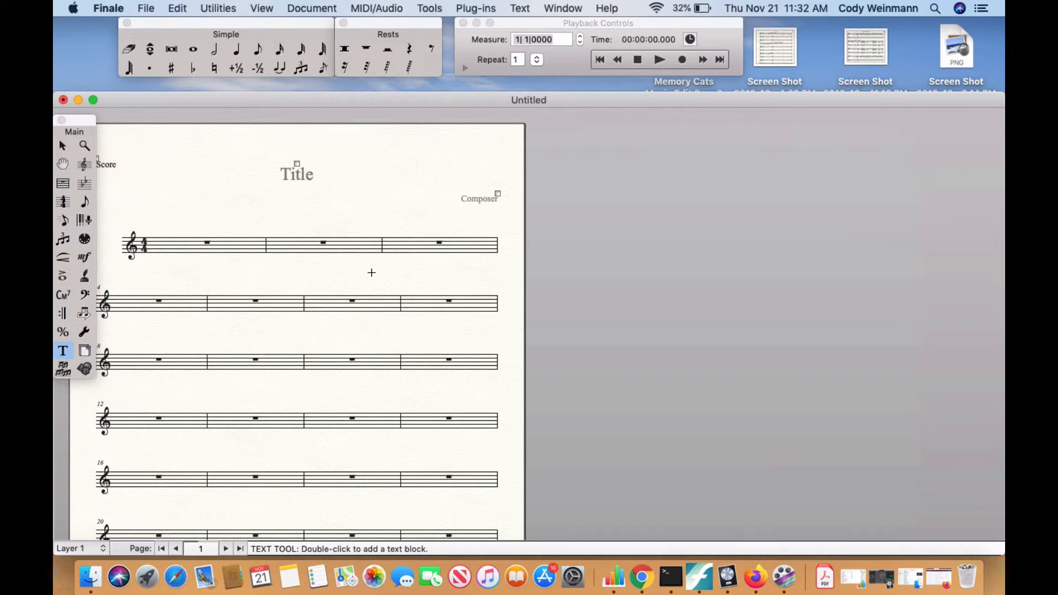
{"action": "left_click", "coordinate": [296, 161]}
{"action": "left_click", "coordinate": [61, 146]}
{"action": "double_click", "coordinate": [292, 174]}
{"action": "type", "text": "Example"}
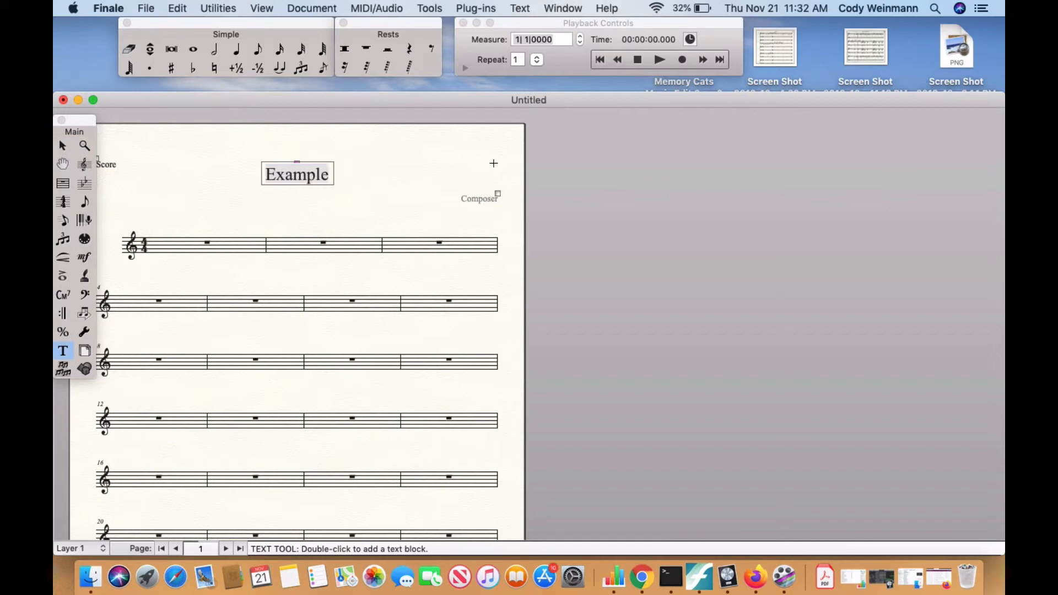
{"action": "left_click", "coordinate": [478, 216]}
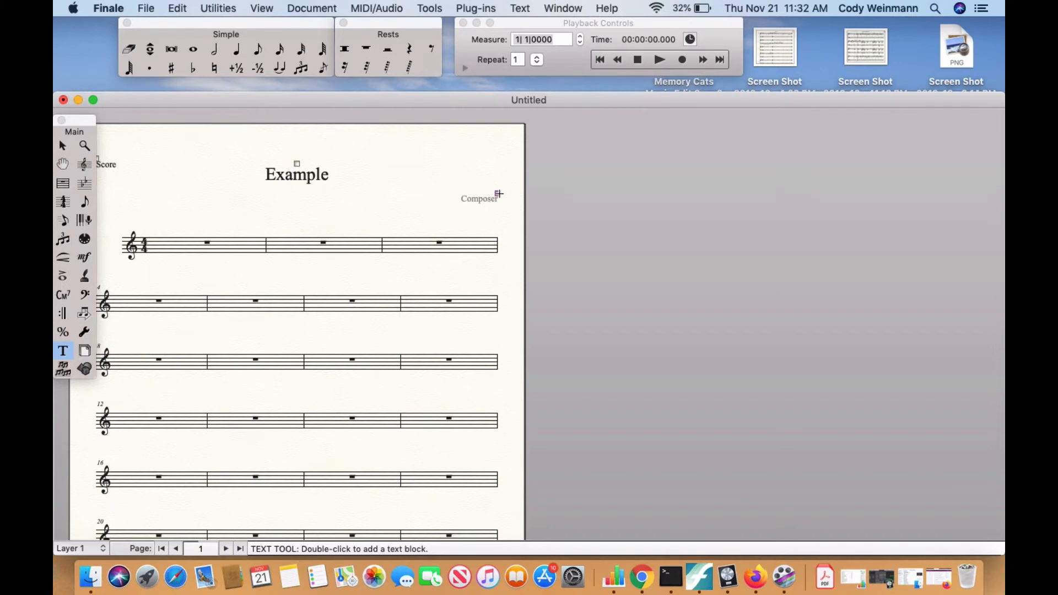
Replace the composer placeholder on the score with the composer's full name
{"action": "double_click", "coordinate": [499, 194]}
{"action": "type", "text": "Cody Weinmann"}
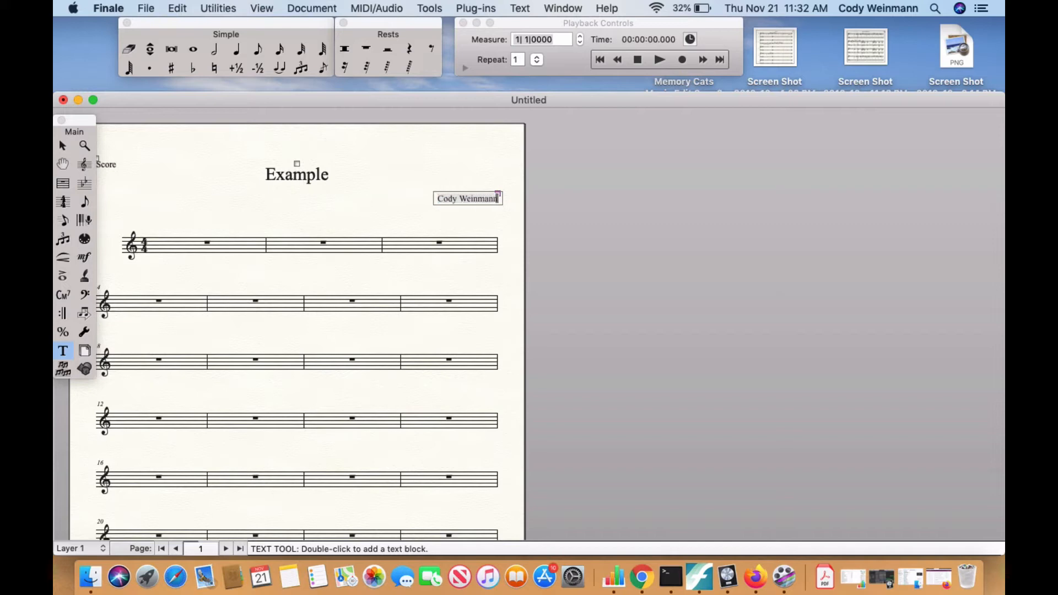
{"action": "left_click", "coordinate": [172, 248]}
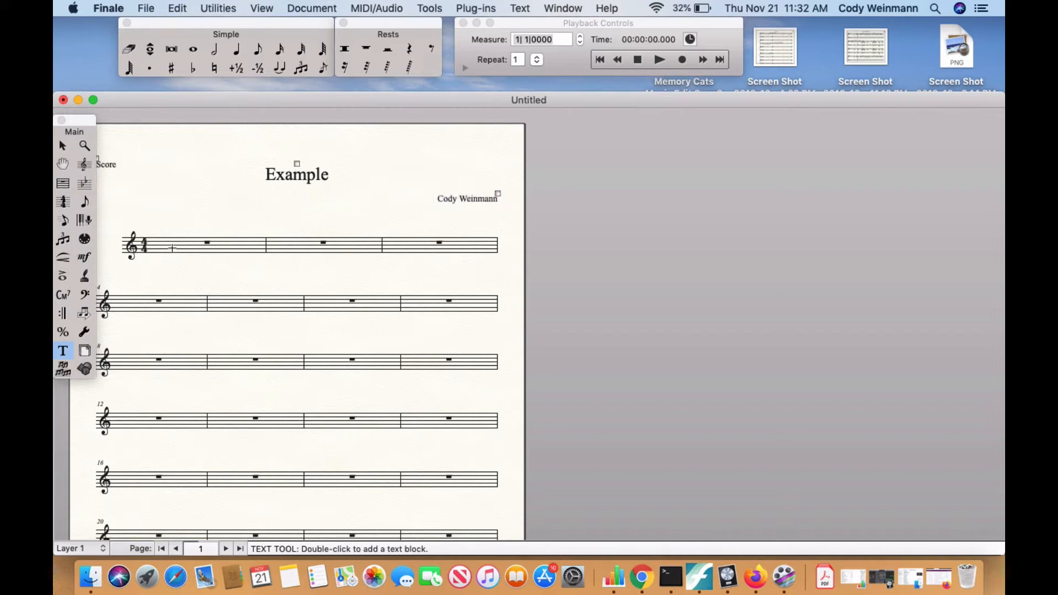
Enter four eighth notes in the first measure with the Simple Entry tool
{"action": "left_click", "coordinate": [65, 221]}
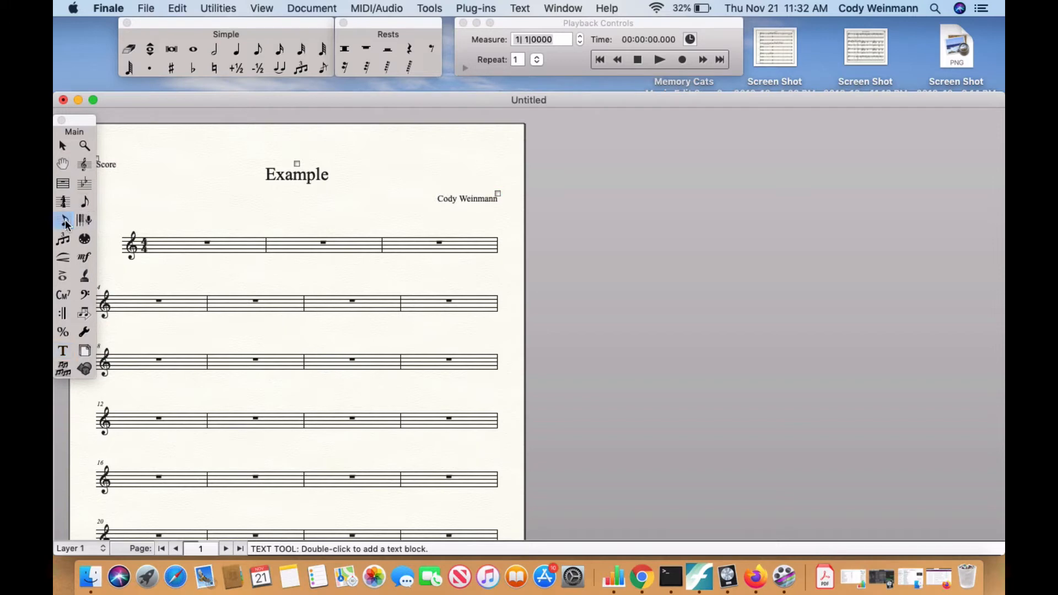
{"action": "left_click", "coordinate": [176, 242]}
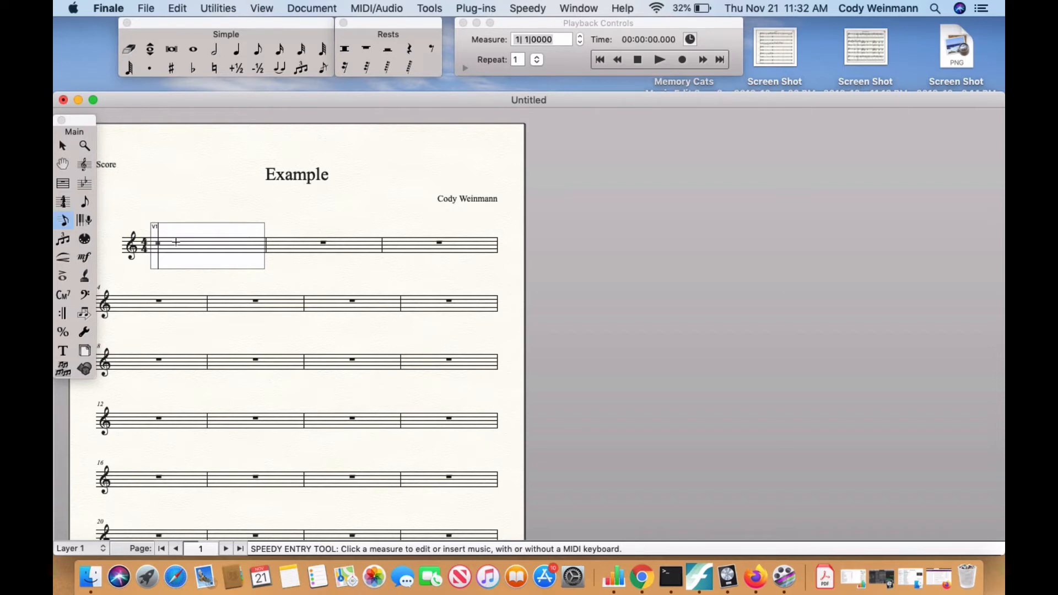
{"action": "left_click", "coordinate": [88, 203]}
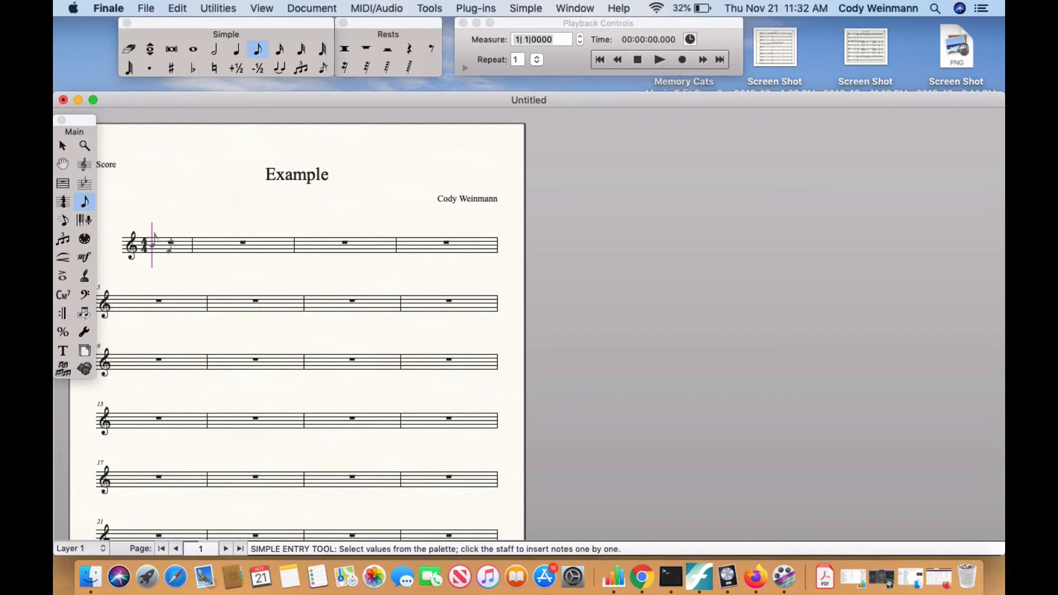
{"action": "left_click", "coordinate": [159, 249]}
{"action": "left_click", "coordinate": [165, 241]}
{"action": "left_click", "coordinate": [173, 252]}
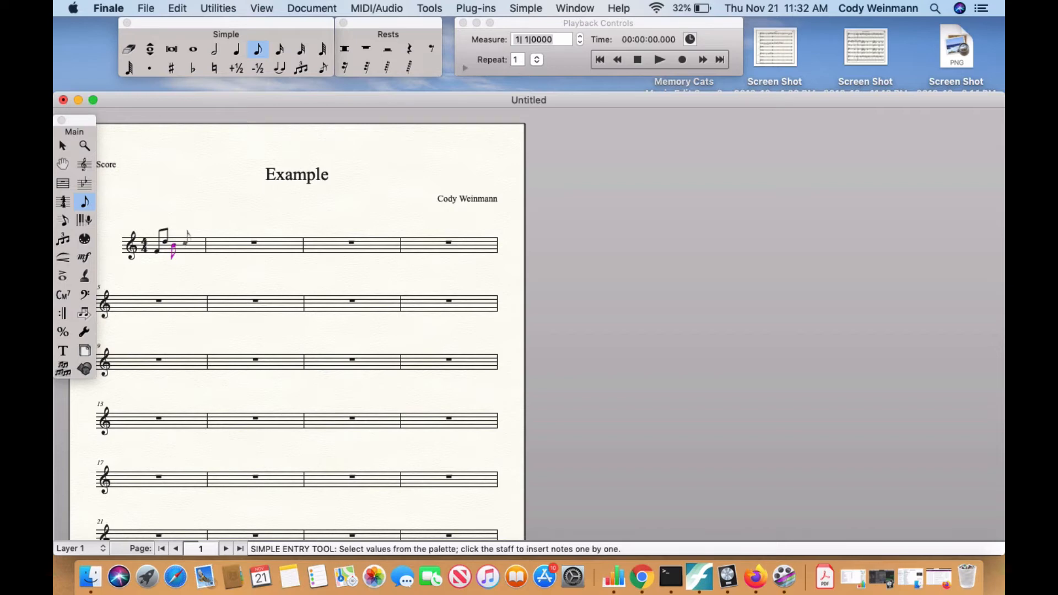
{"action": "left_click", "coordinate": [182, 244]}
Open the second measure for Speedy Entry and turn off Use MIDI Device for Input
{"action": "left_click", "coordinate": [62, 220]}
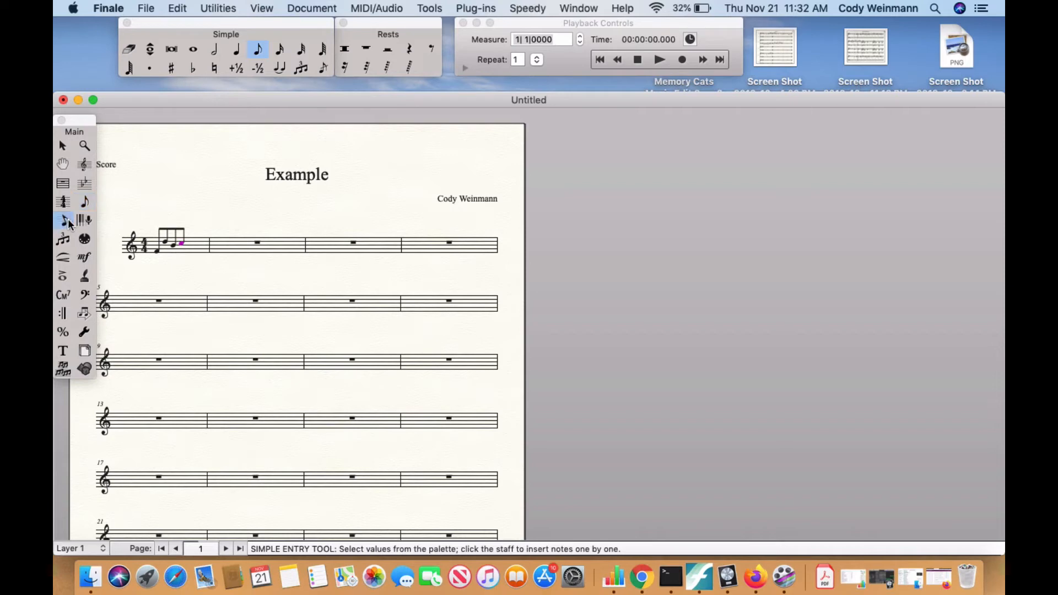
{"action": "left_click", "coordinate": [266, 245]}
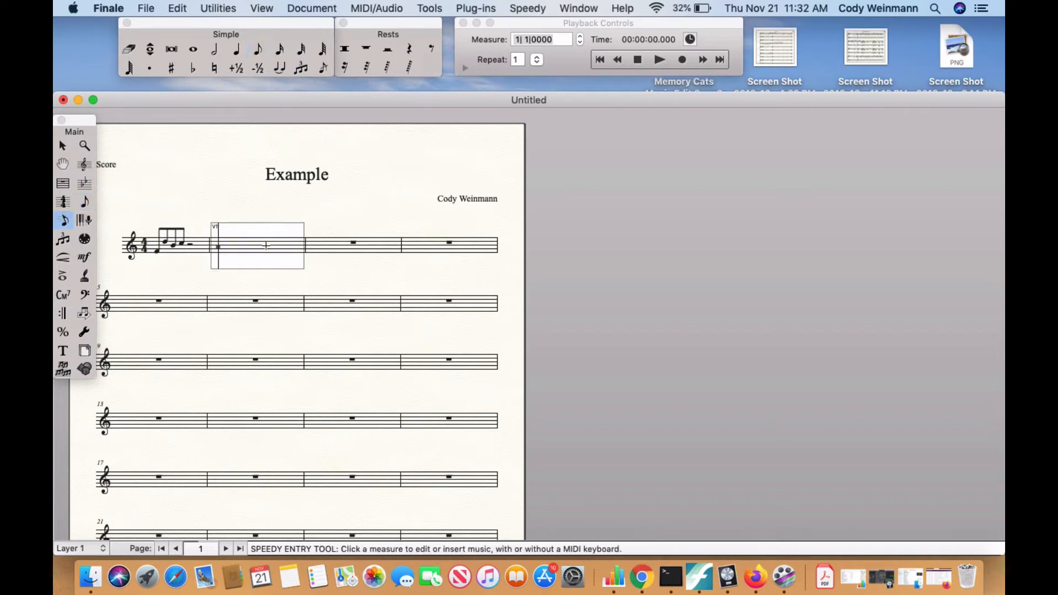
{"action": "key", "text": "4"}
{"action": "key", "text": "BackSpace"}
{"action": "left_click", "coordinate": [535, 9]}
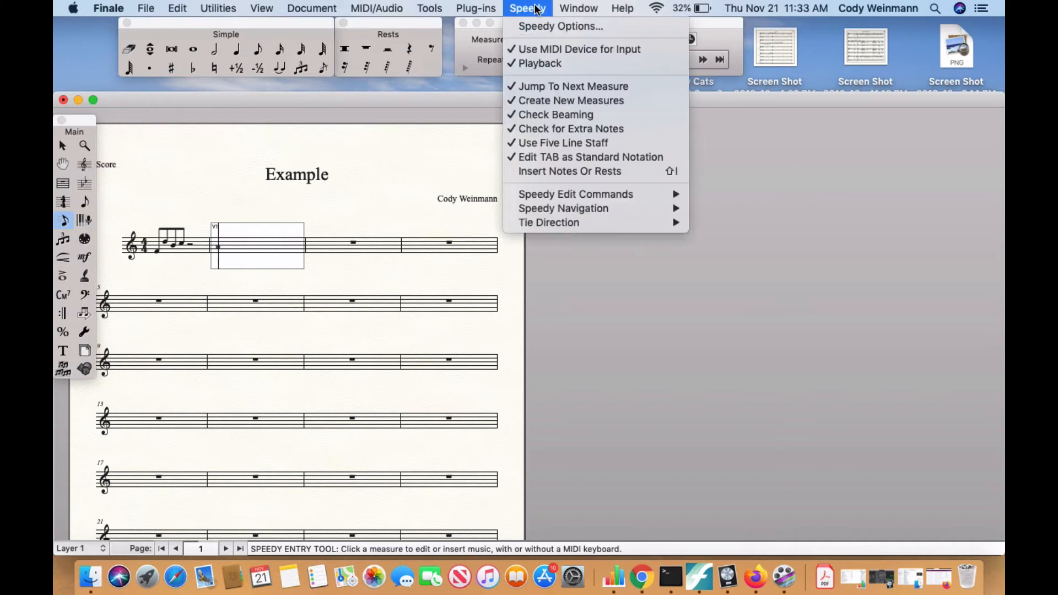
{"action": "left_click", "coordinate": [525, 49]}
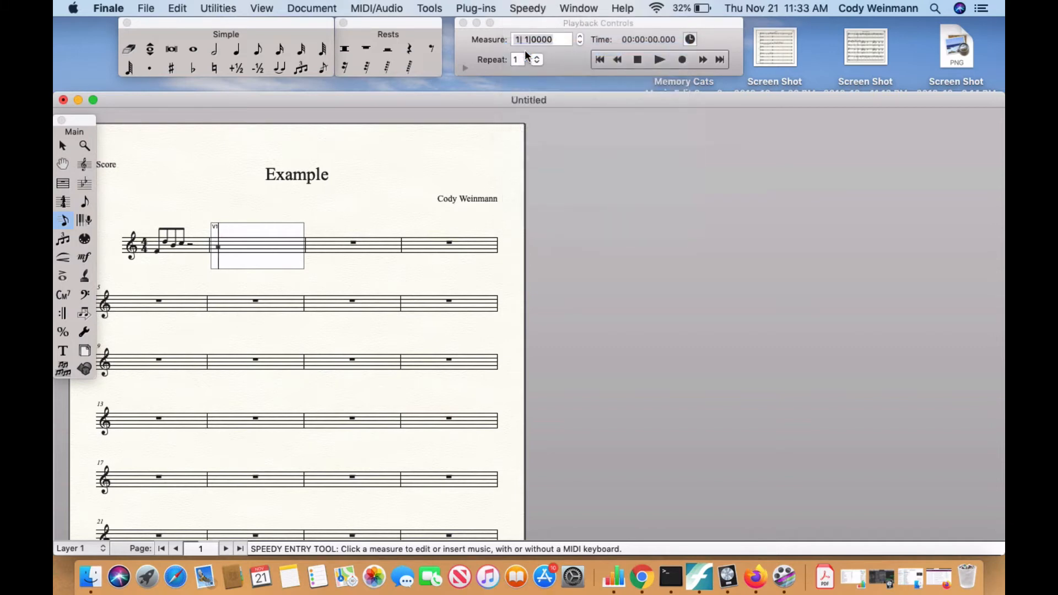
Enter four eighth notes and a half note in the second measure with Speedy Entry
{"action": "key", "text": "4"}
{"action": "key", "text": "Up"}
{"action": "key", "text": "Up"}
{"action": "key", "text": "4"}
{"action": "key", "text": "Down"}
{"action": "key", "text": "4"}
{"action": "key", "text": "Down"}
{"action": "key", "text": "4"}
{"action": "key", "text": "6"}
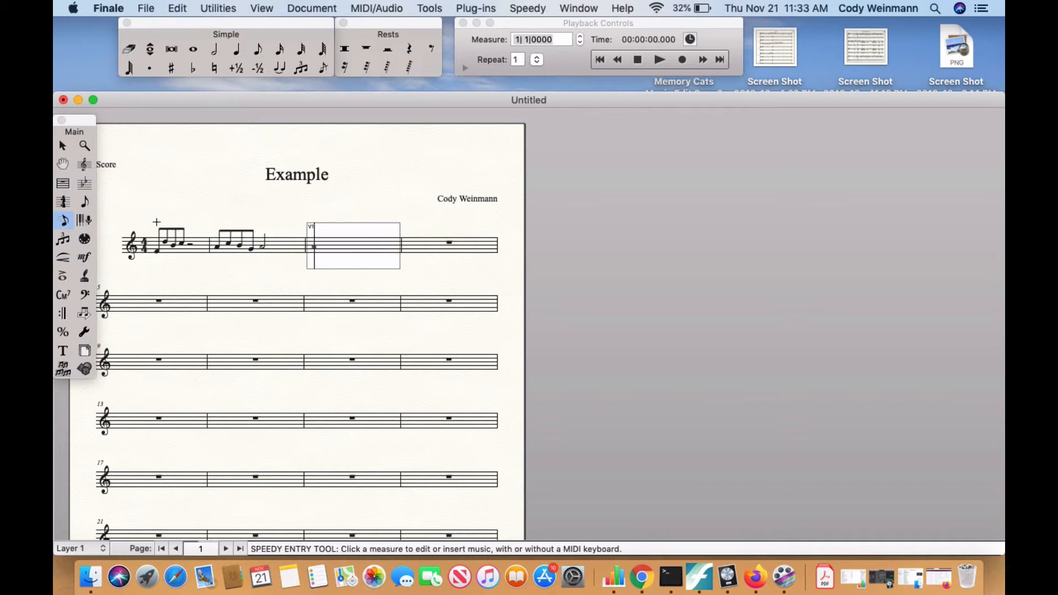
Try recording into the third measure with the HyperScribe tool
{"action": "left_click", "coordinate": [84, 221]}
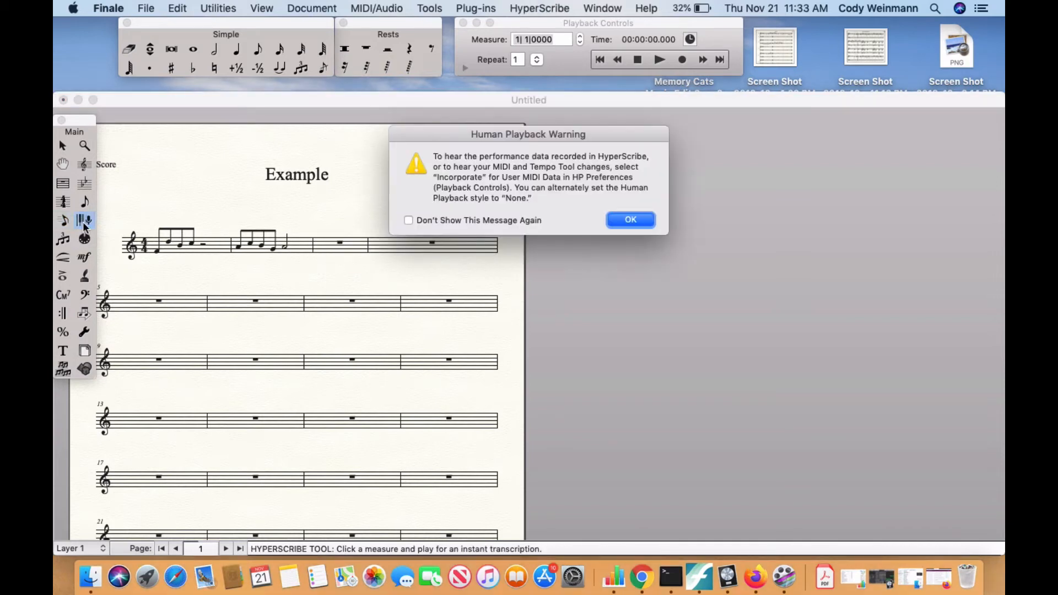
{"action": "left_click", "coordinate": [647, 220]}
{"action": "left_click", "coordinate": [343, 236]}
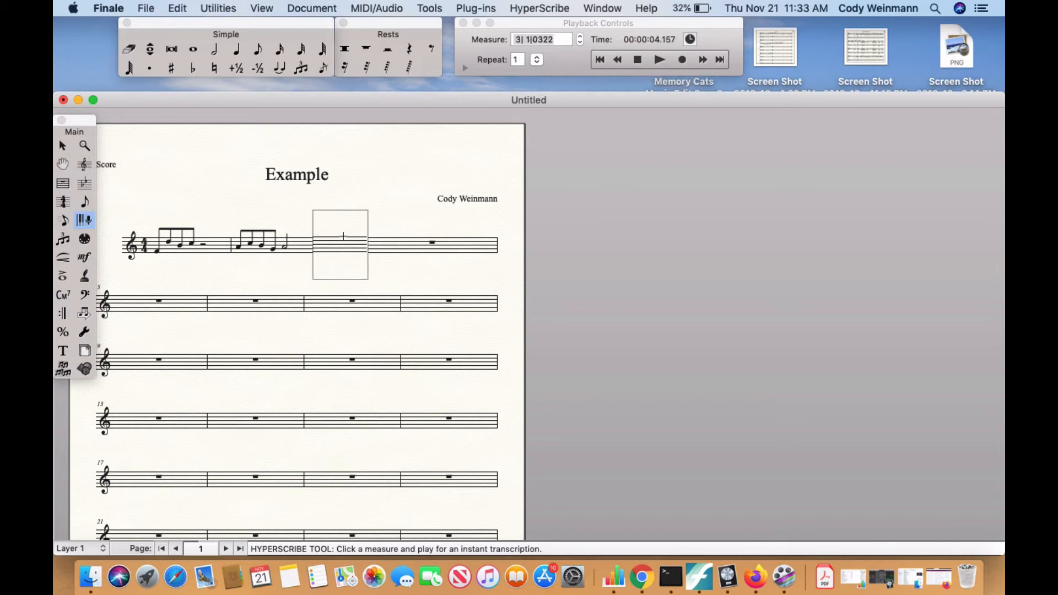
{"action": "left_click", "coordinate": [372, 210]}
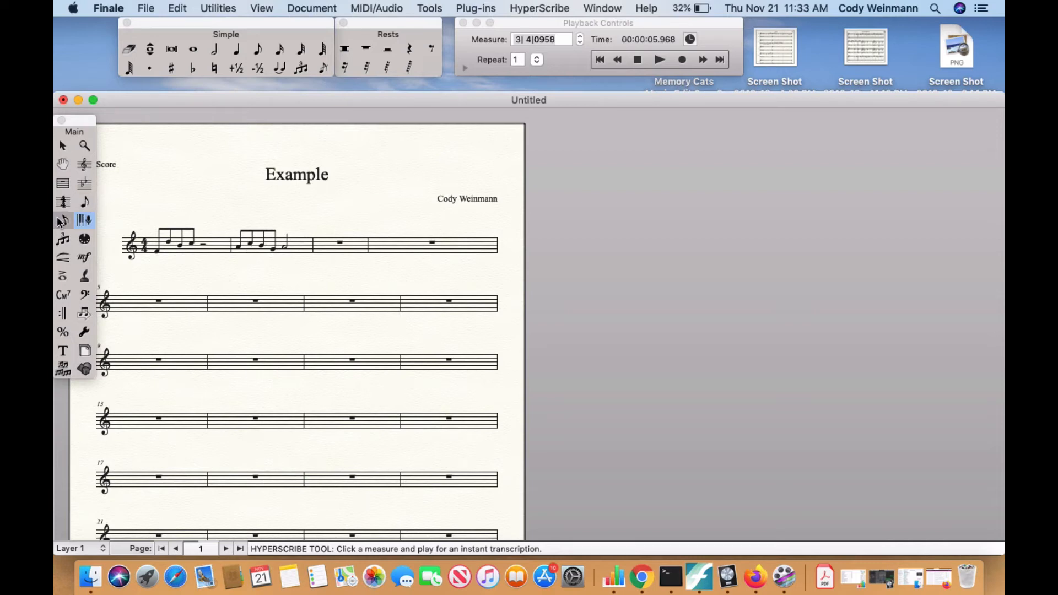
{"action": "left_click", "coordinate": [69, 220]}
{"action": "left_click", "coordinate": [338, 253]}
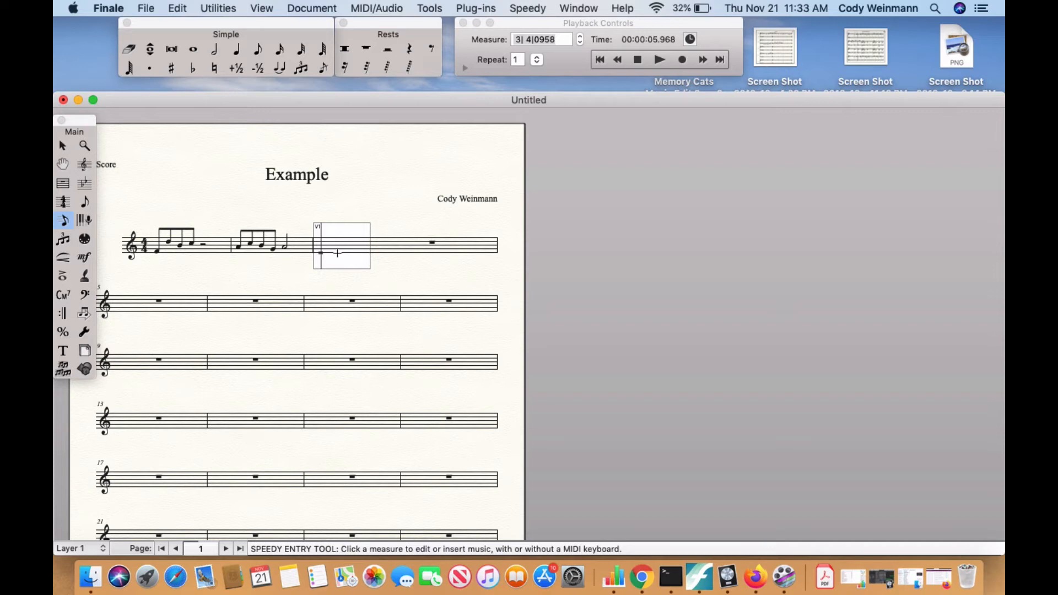
{"action": "left_click", "coordinate": [388, 246]}
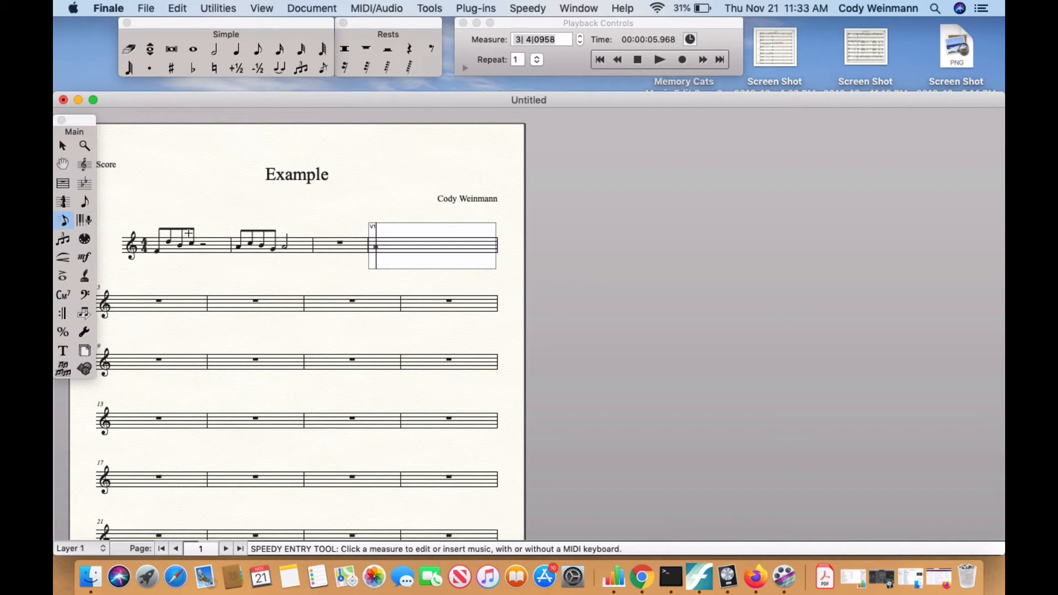
Change the clef to bass clef from measure 3 to the next clef change
{"action": "left_click", "coordinate": [85, 295]}
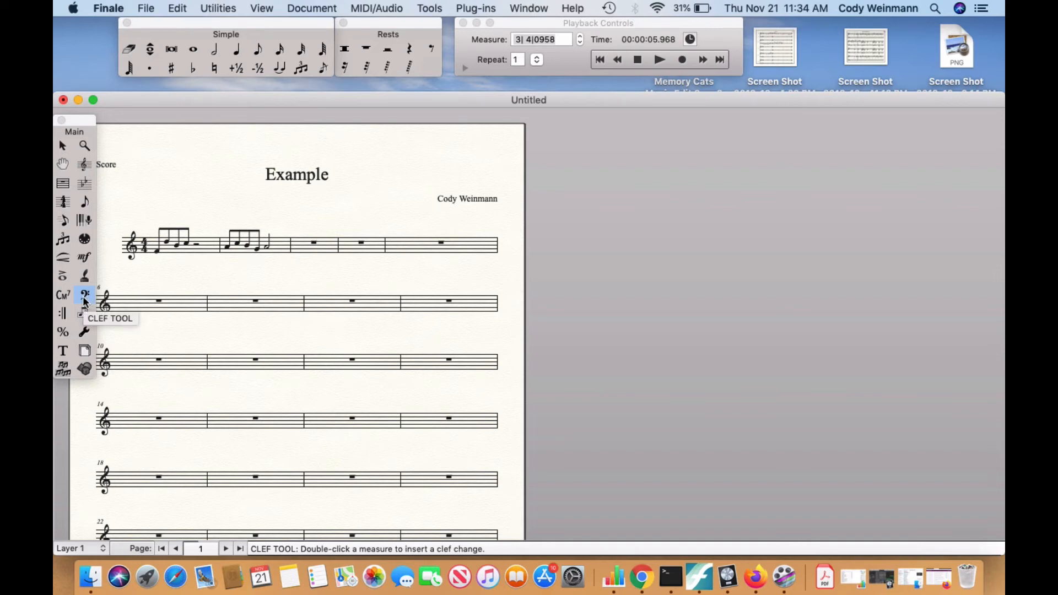
{"action": "double_click", "coordinate": [306, 252]}
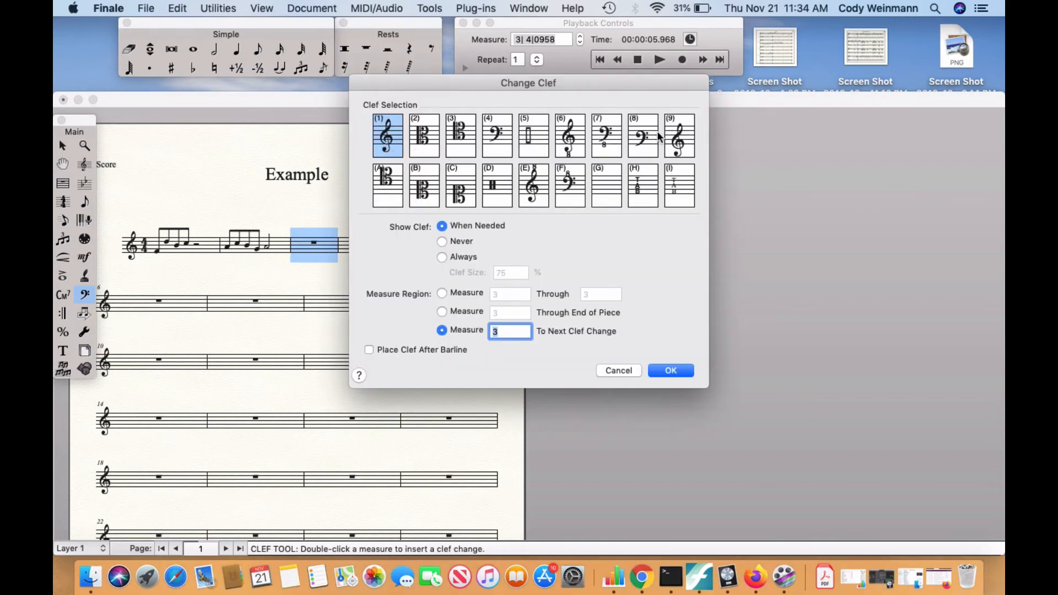
{"action": "double_click", "coordinate": [501, 140]}
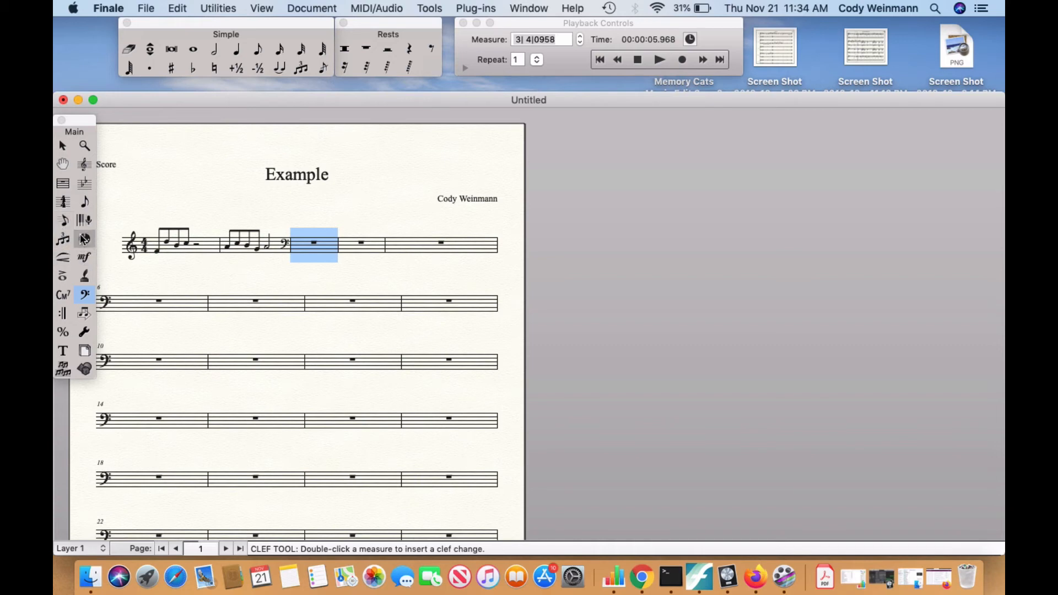
Enter four rising eighth notes and a half note in the bass-clef third measure with Speedy Entry
{"action": "left_click", "coordinate": [64, 220]}
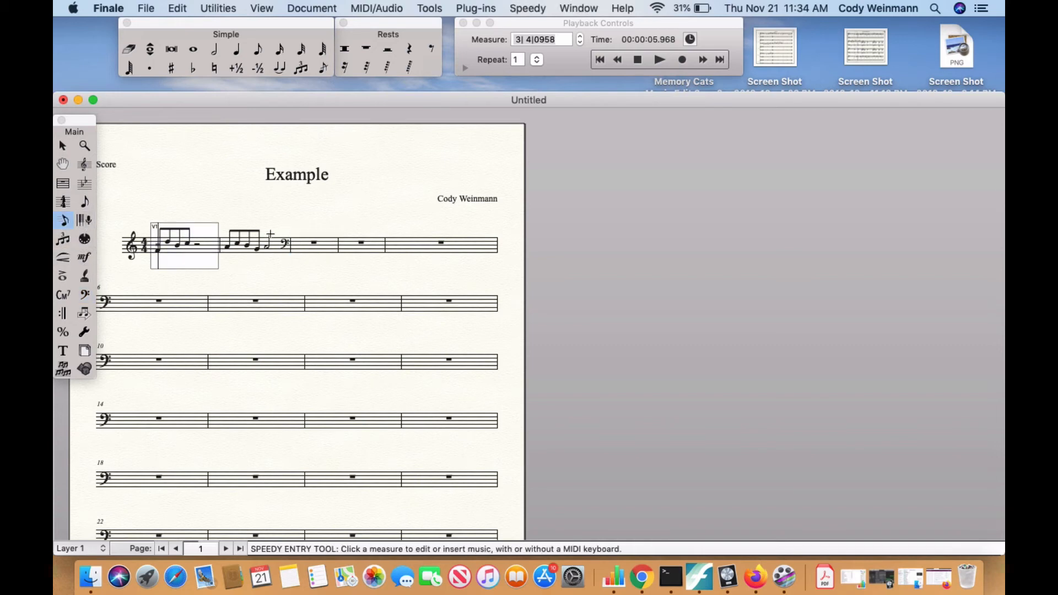
{"action": "left_click", "coordinate": [315, 246]}
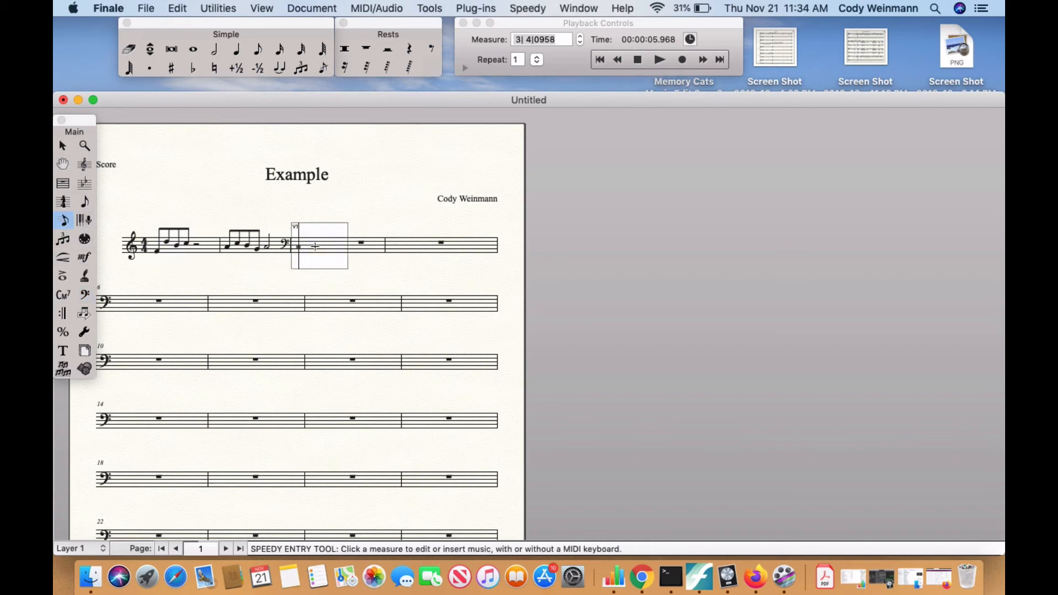
{"action": "key", "text": "4"}
{"action": "key", "text": "4"}
{"action": "key", "text": "4"}
{"action": "key", "text": "4"}
{"action": "key", "text": "Right"}
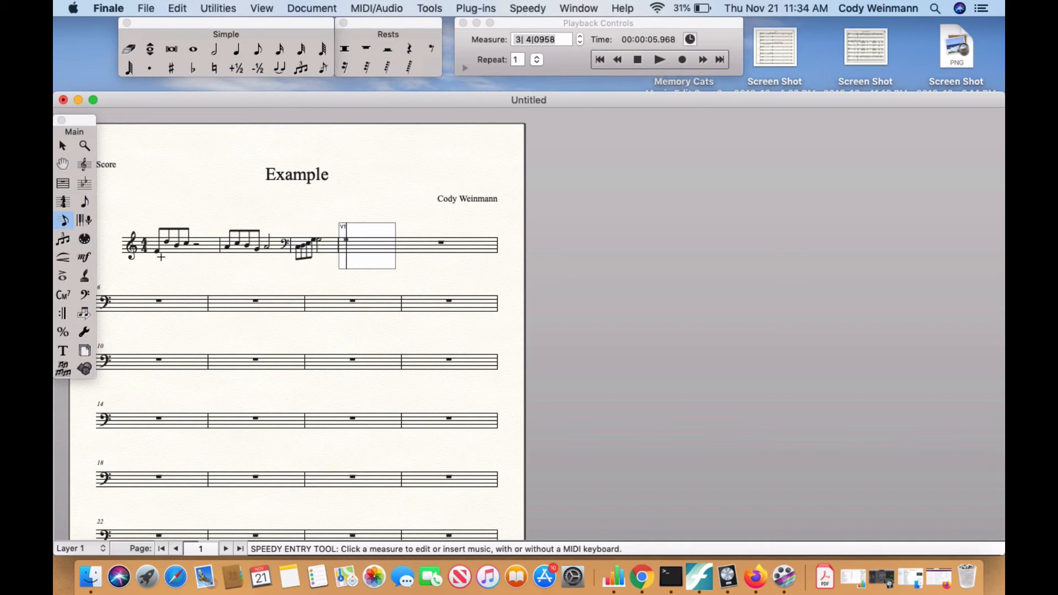
Change the clef to alto clef from measure 4 to the next clef change
{"action": "left_click", "coordinate": [85, 296]}
{"action": "double_click", "coordinate": [367, 247]}
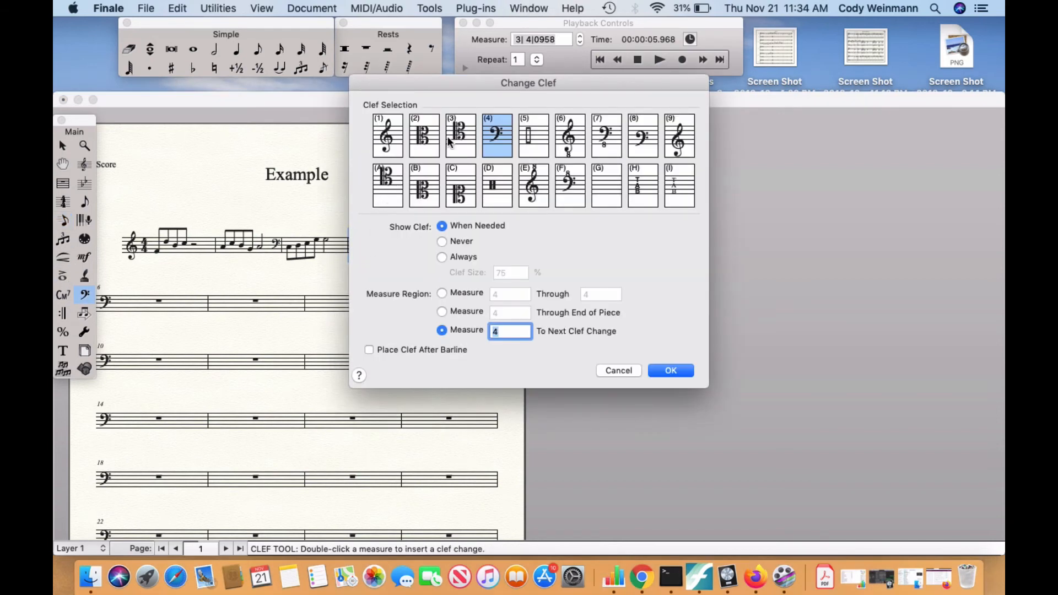
{"action": "double_click", "coordinate": [422, 138]}
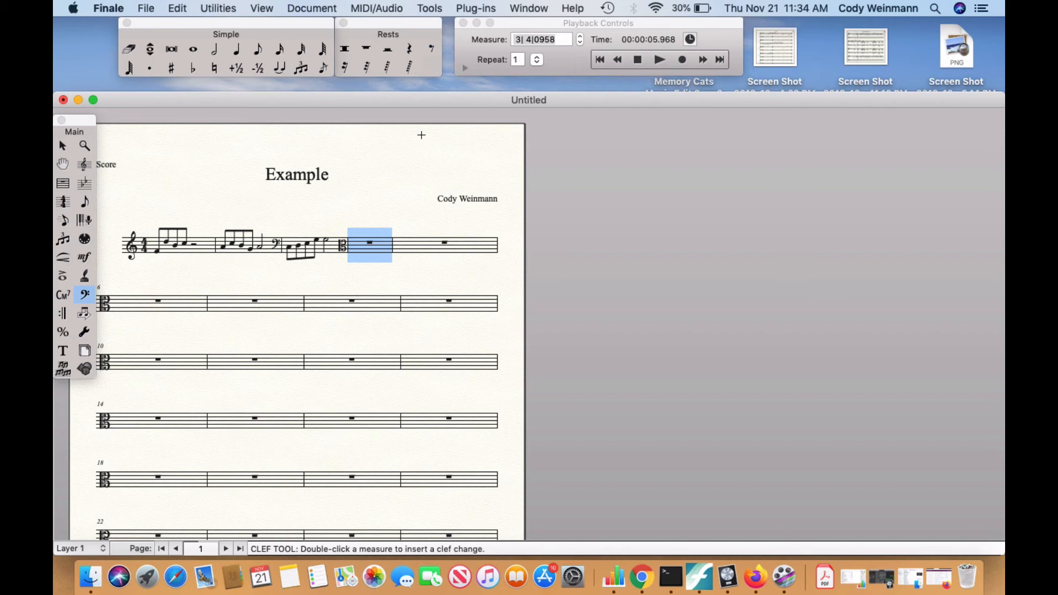
{"action": "left_click", "coordinate": [380, 210]}
{"action": "left_click", "coordinate": [368, 246]}
Enter two quarter notes, two eighth notes and a quarter note in the fourth measure with Speedy Entry
{"action": "left_click", "coordinate": [62, 220]}
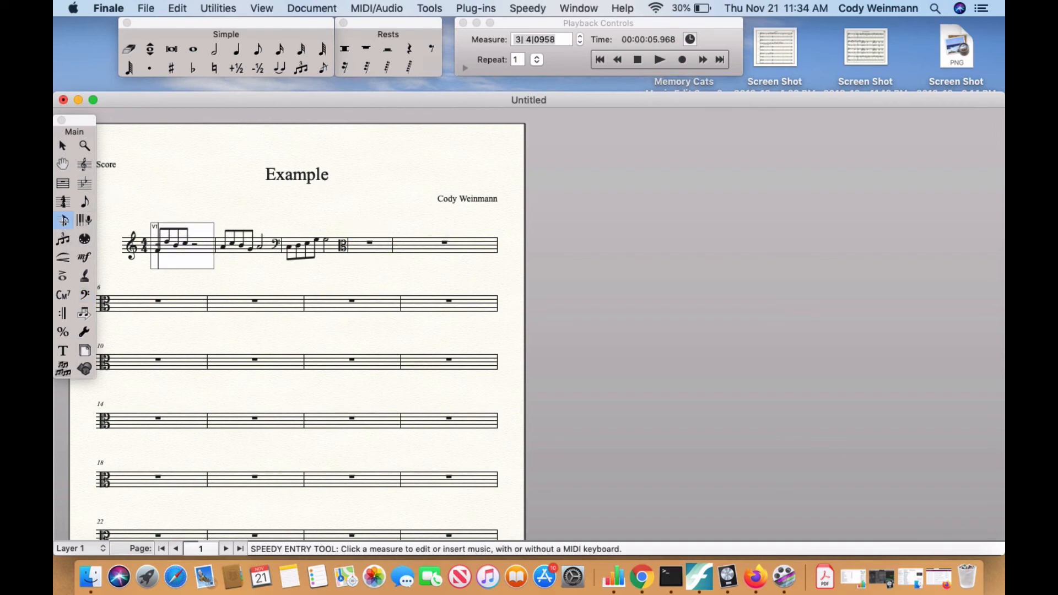
{"action": "left_click", "coordinate": [377, 245]}
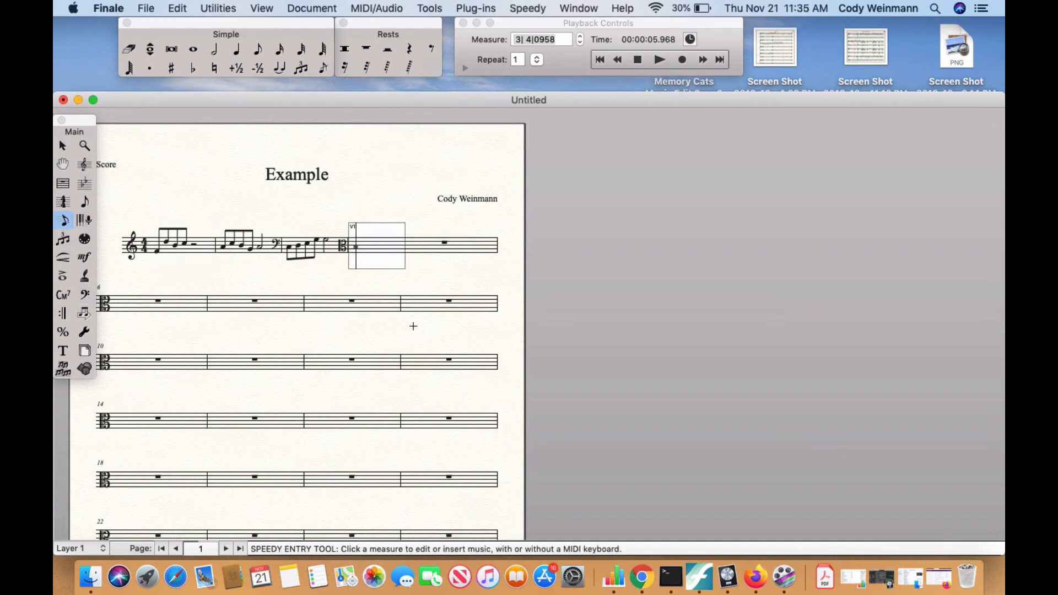
{"action": "key", "text": "Up"}
{"action": "key", "text": "Up"}
{"action": "key", "text": "5"}
{"action": "key", "text": "5"}
{"action": "key", "text": "4"}
{"action": "key", "text": "4"}
{"action": "key", "text": "Up"}
{"action": "key", "text": "5"}
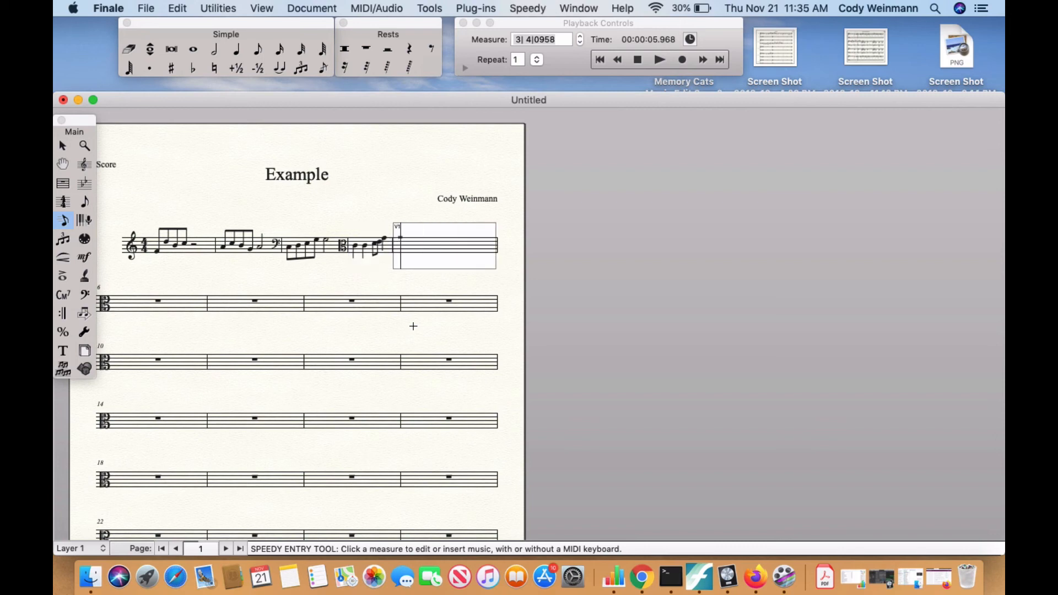
{"action": "left_click", "coordinate": [432, 376]}
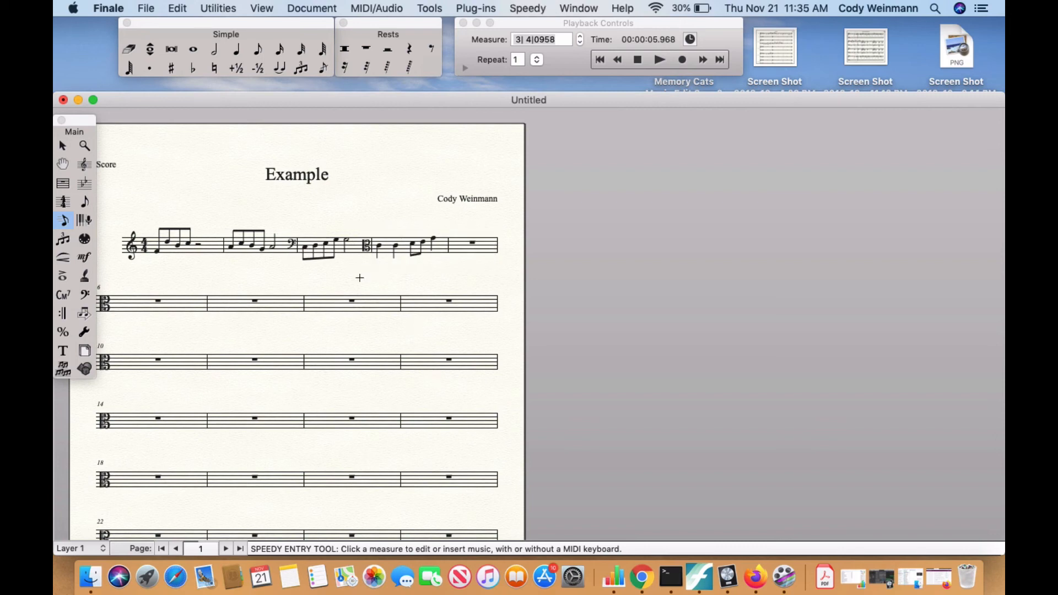
Change the clef back to treble clef from measure 5 to the next clef change
{"action": "left_click", "coordinate": [84, 294]}
{"action": "double_click", "coordinate": [471, 243]}
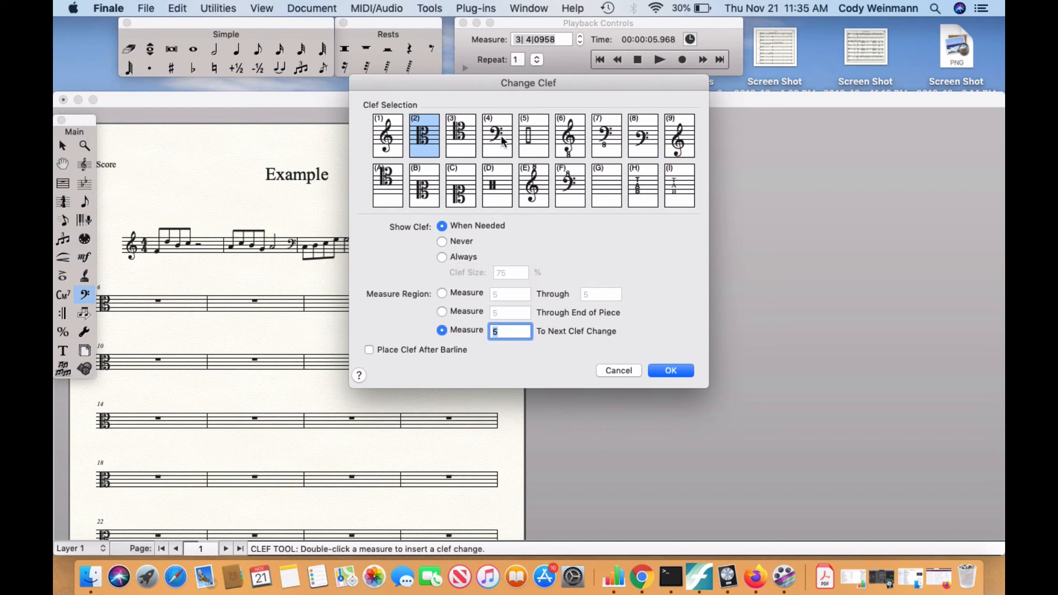
{"action": "double_click", "coordinate": [387, 139]}
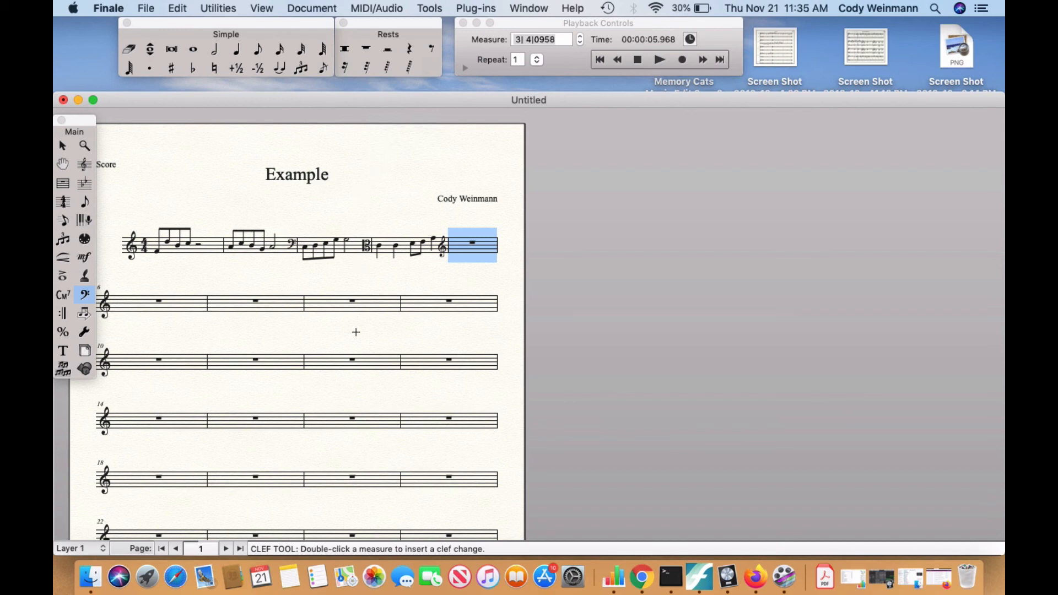
{"action": "scroll", "coordinate": [356, 332], "scroll_direction": "down", "scroll_amount": 10}
{"action": "scroll", "coordinate": [356, 332], "scroll_direction": "up", "scroll_amount": 7}
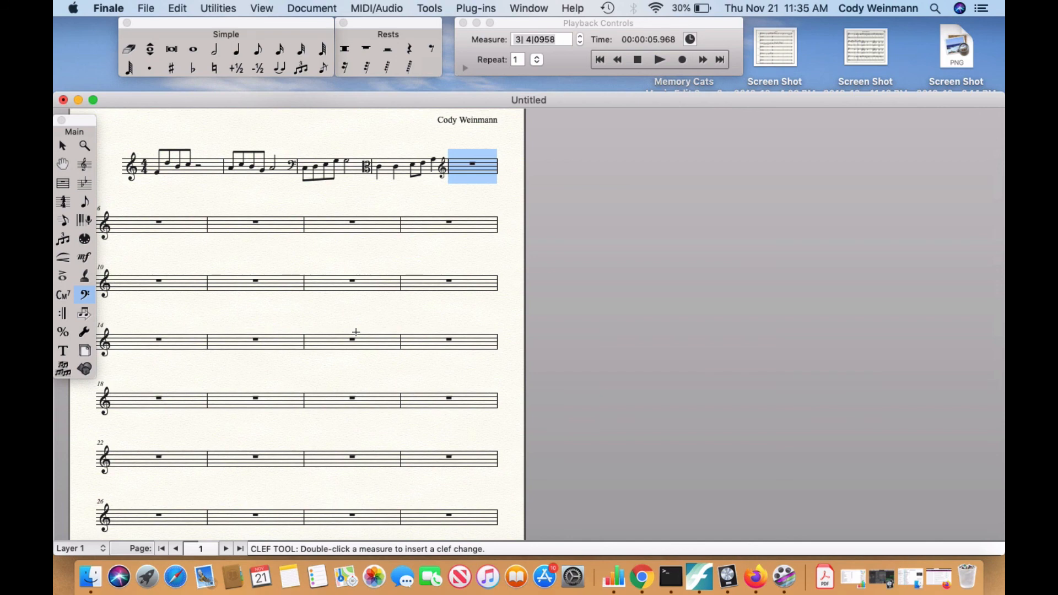
{"action": "scroll", "coordinate": [355, 331], "scroll_direction": "down", "scroll_amount": 5}
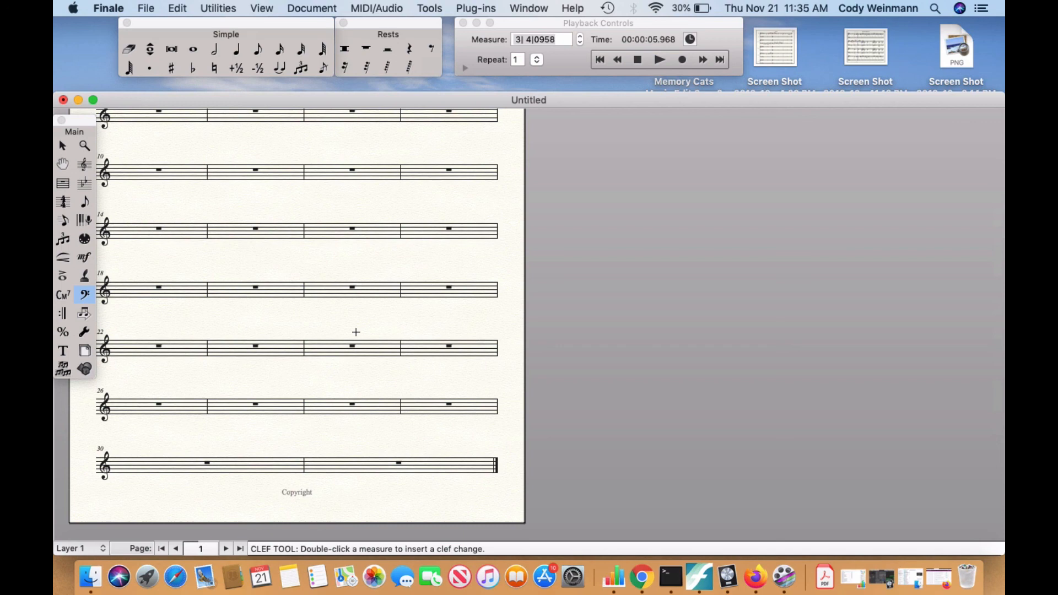
{"action": "scroll", "coordinate": [356, 332], "scroll_direction": "up", "scroll_amount": 5}
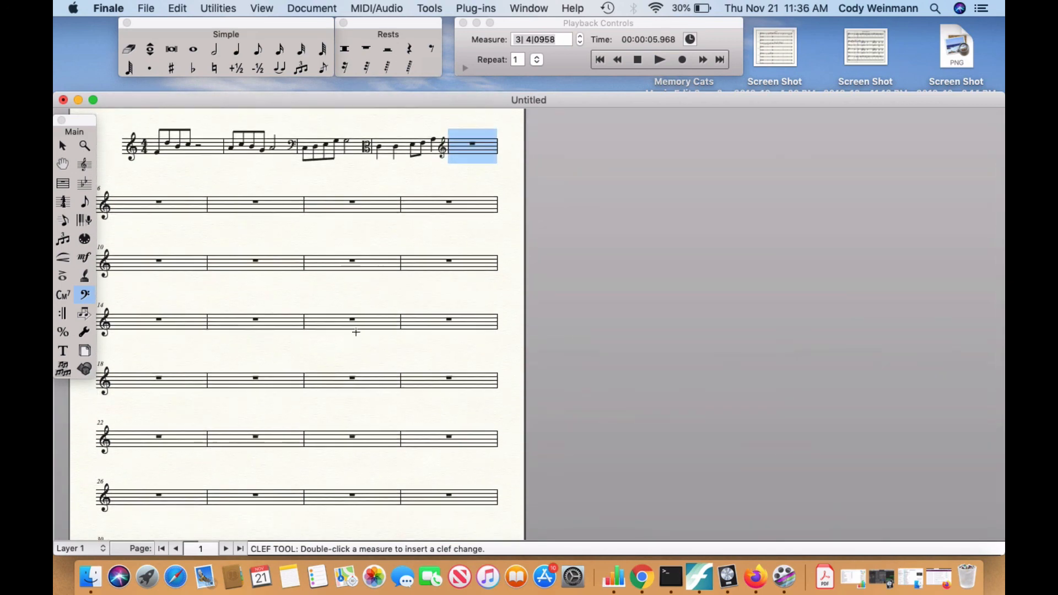